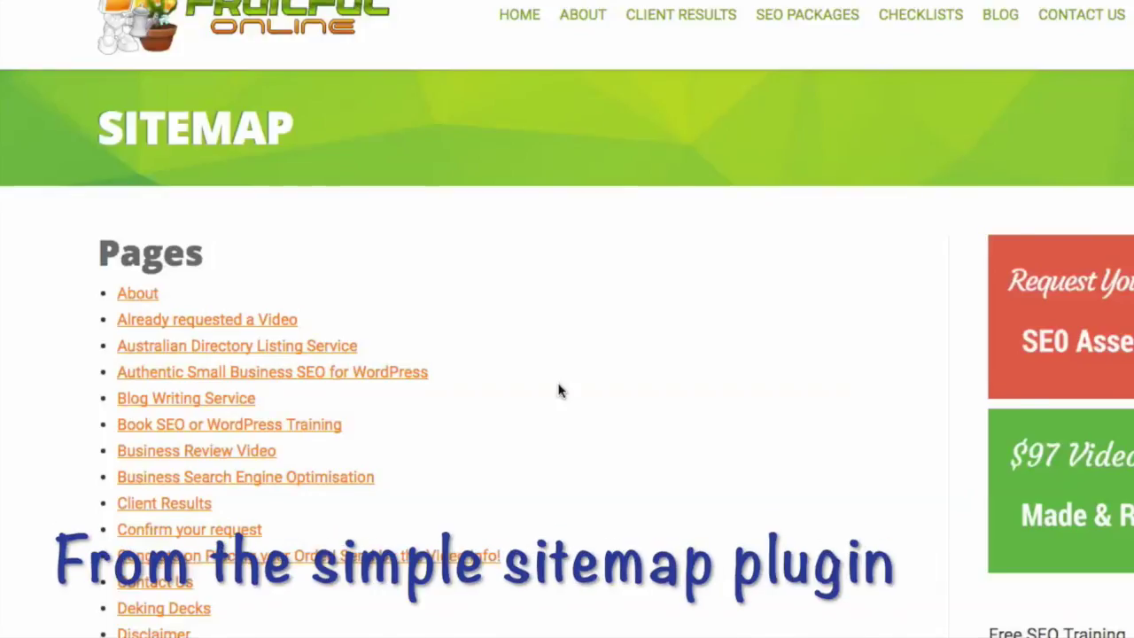
# Step: Browse the Simple Sitemap formatting options and select the exclude="1,2,3" example to copy
pyautogui.scroll(-2, 558, 389)
pyautogui.scroll(1, 558, 389)
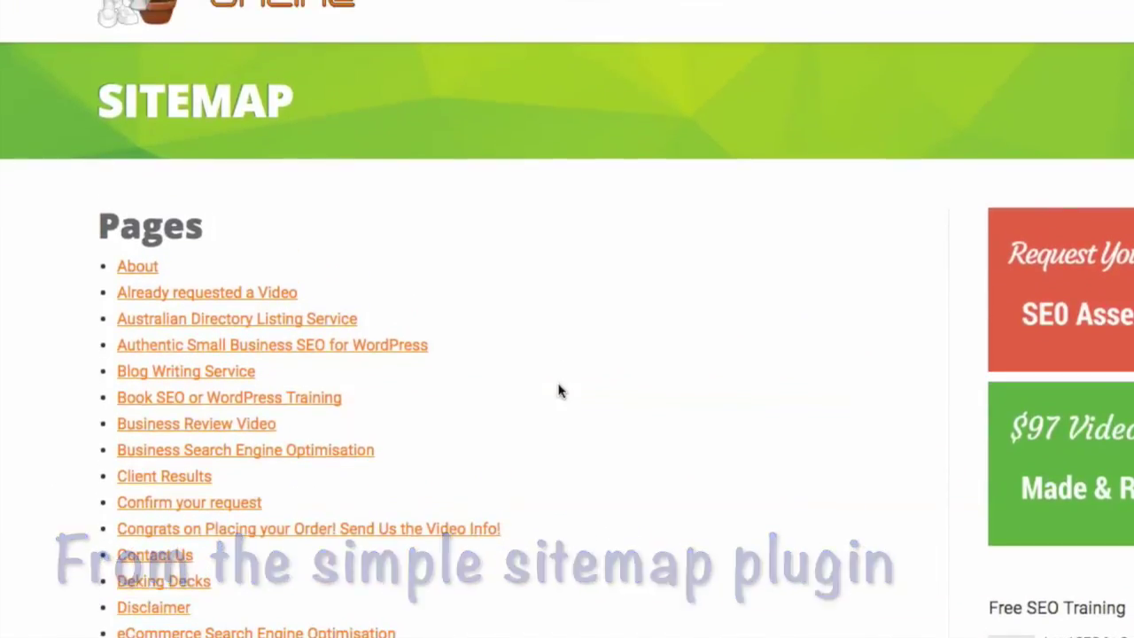
pyautogui.scroll(-1, 558, 390)
pyautogui.scroll(-6, 558, 390)
pyautogui.scroll(-3, 558, 390)
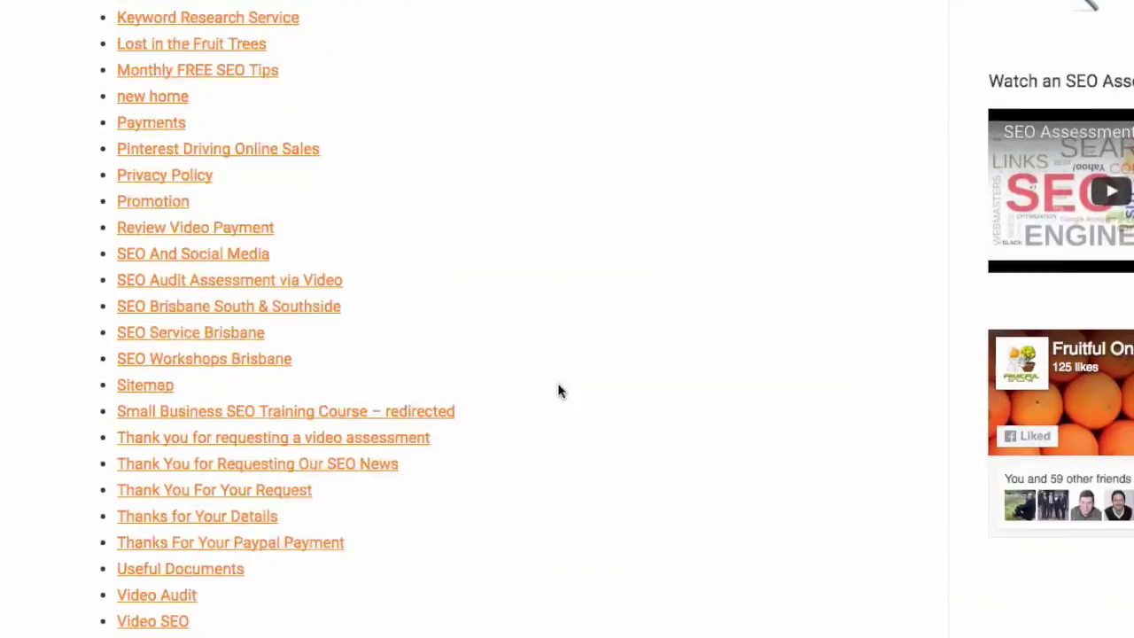
pyautogui.scroll(-5, 559, 390)
pyautogui.scroll(-4, 558, 390)
pyautogui.scroll(5, 557, 383)
pyautogui.scroll(4, 558, 382)
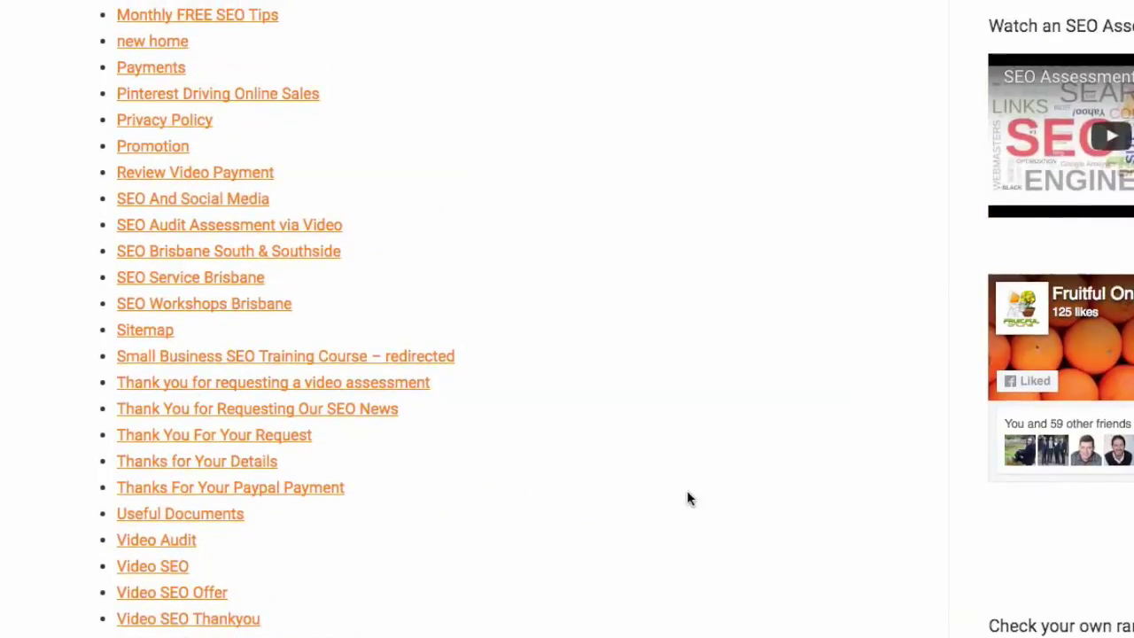
pyautogui.scroll(1, 686, 490)
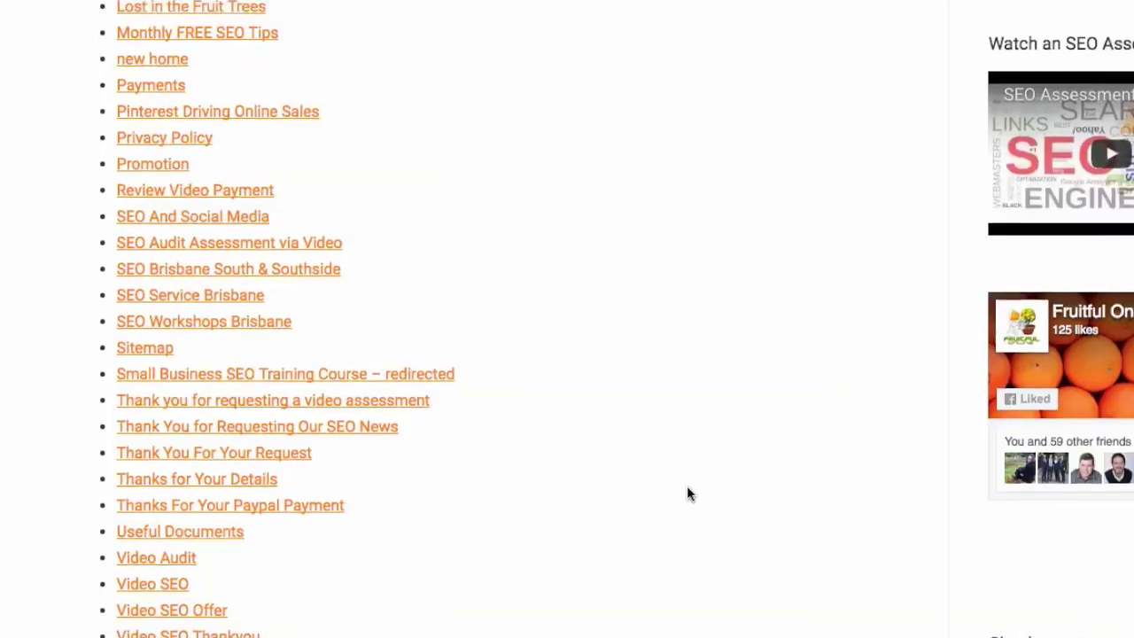
pyautogui.scroll(5, 687, 486)
pyautogui.scroll(1, 686, 486)
pyautogui.scroll(4, 686, 485)
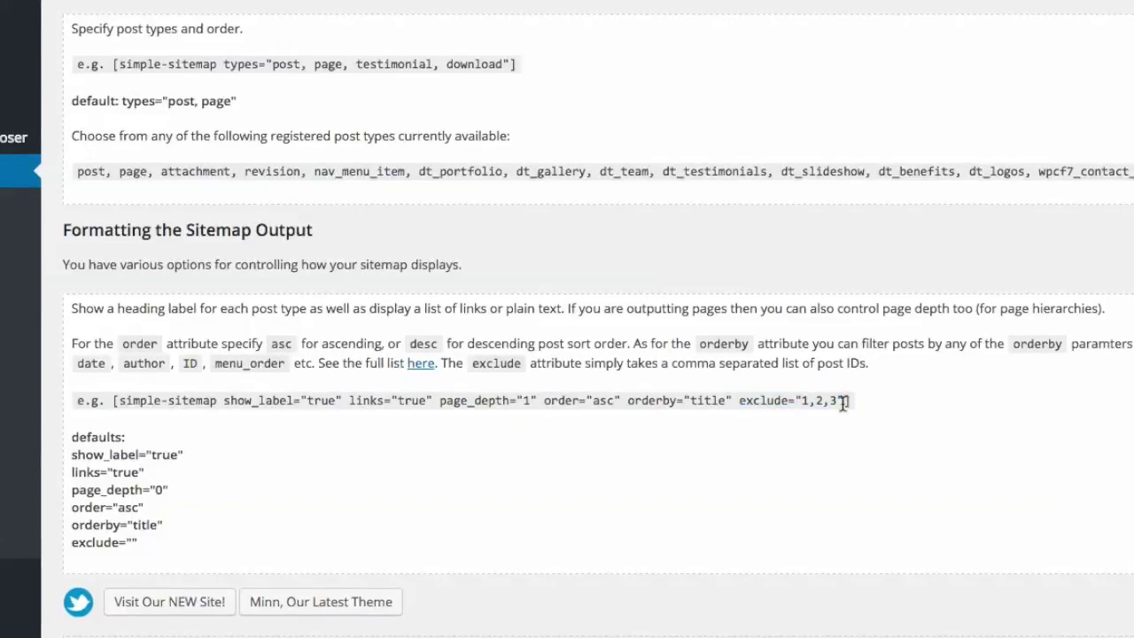
pyautogui.moveTo(842, 400); pyautogui.dragTo(745, 403)
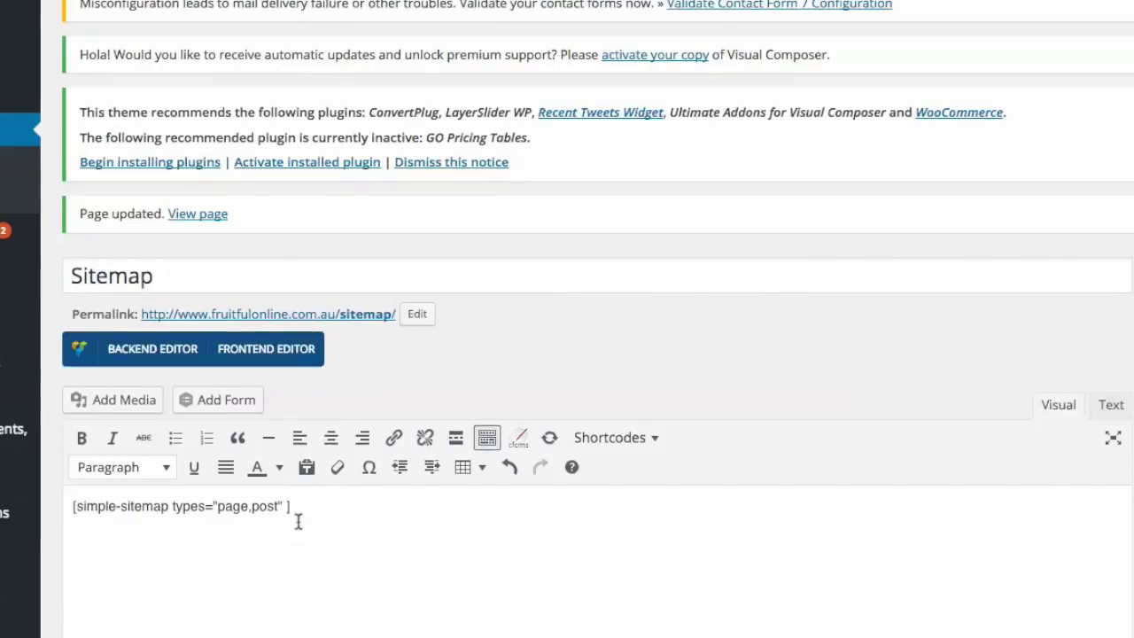
# Step: Insert exclude="1,2,3" after types="page,post" in the Sitemap shortcode, separated by a space
pyautogui.click(288, 511)
pyautogui.write('exclude="1,2,3"')
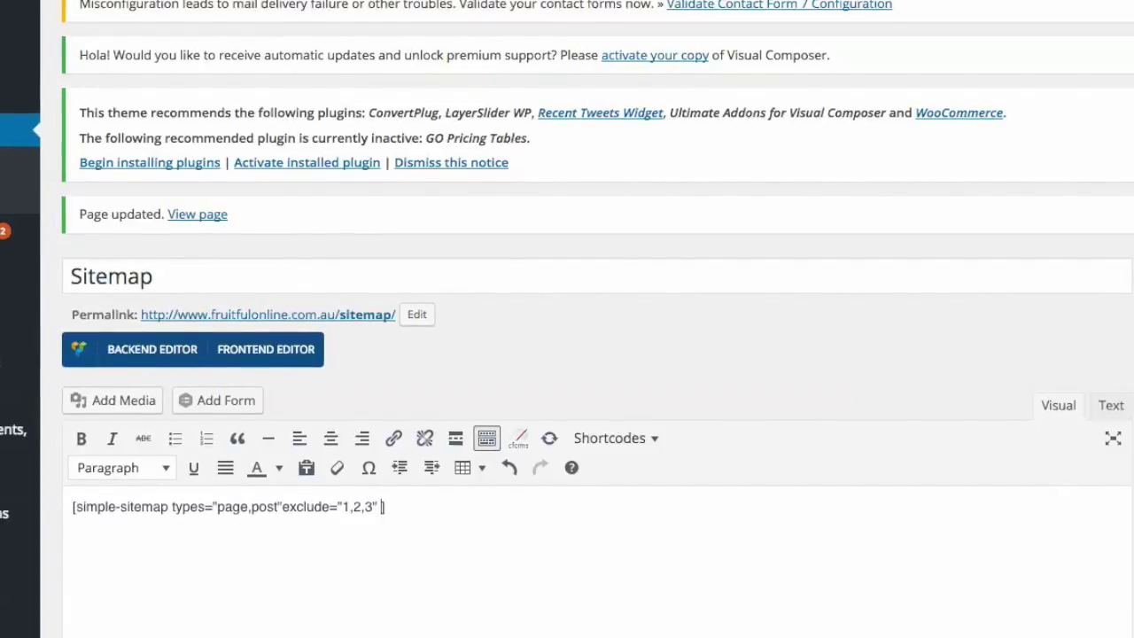
pyautogui.click(282, 511)
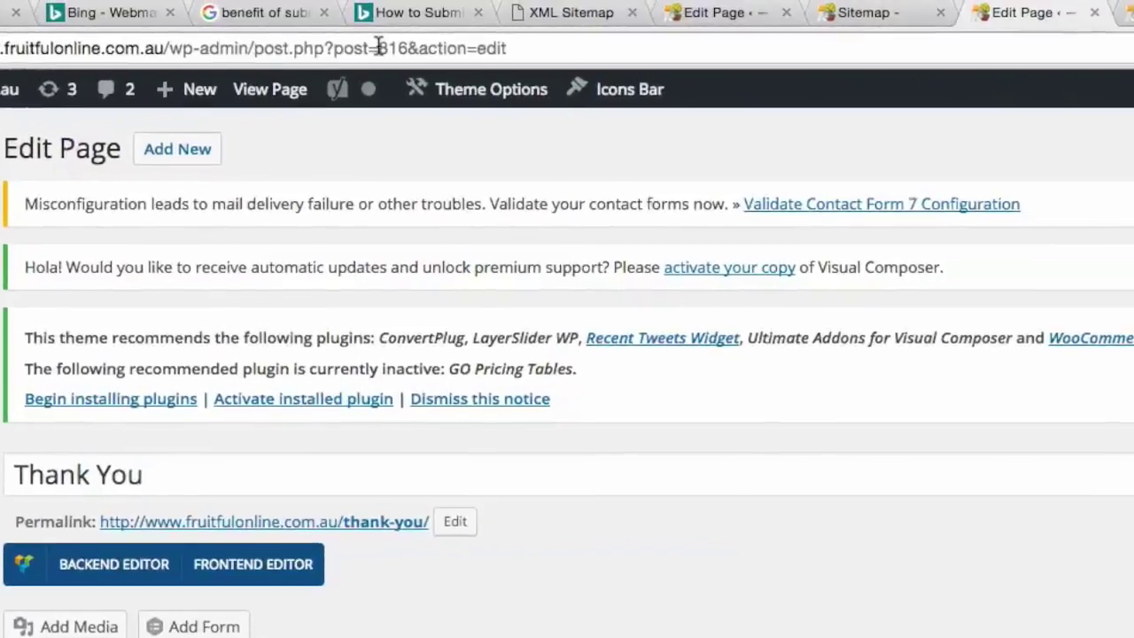
# Step: Copy the Thank You page's ID 816 from the URL and return to the Sitemap editor
pyautogui.moveTo(375, 40); pyautogui.dragTo(398, 41)
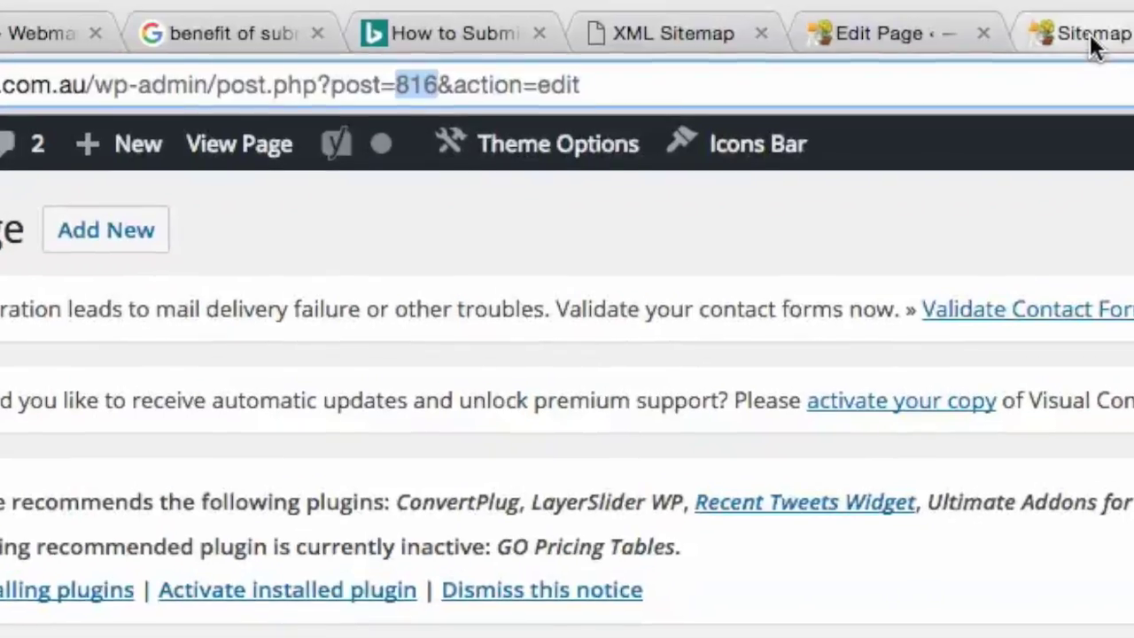
pyautogui.click(1096, 44)
pyautogui.click(930, 34)
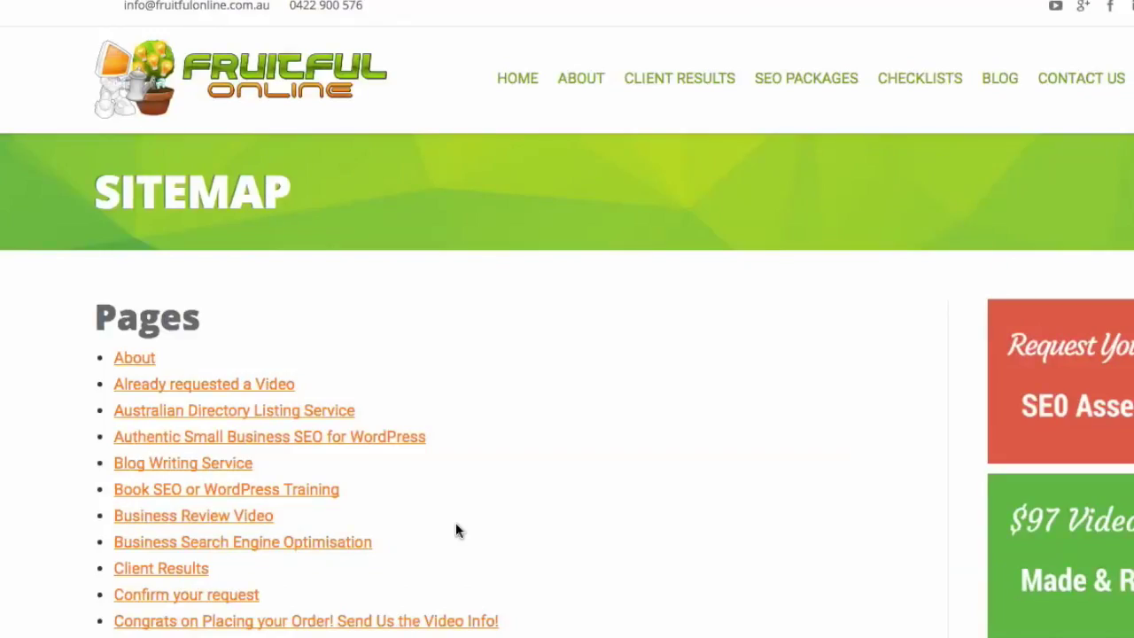
# Step: Scroll the live Sitemap page down to the thank-you page entries
pyautogui.scroll(-5, 456, 524)
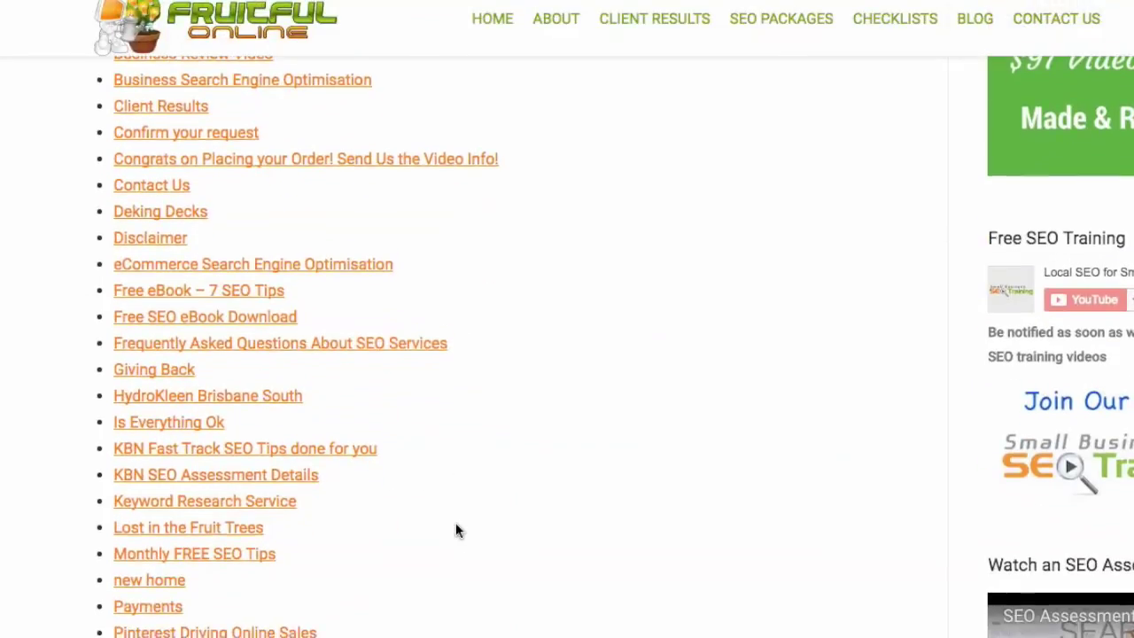
pyautogui.scroll(-3, 456, 529)
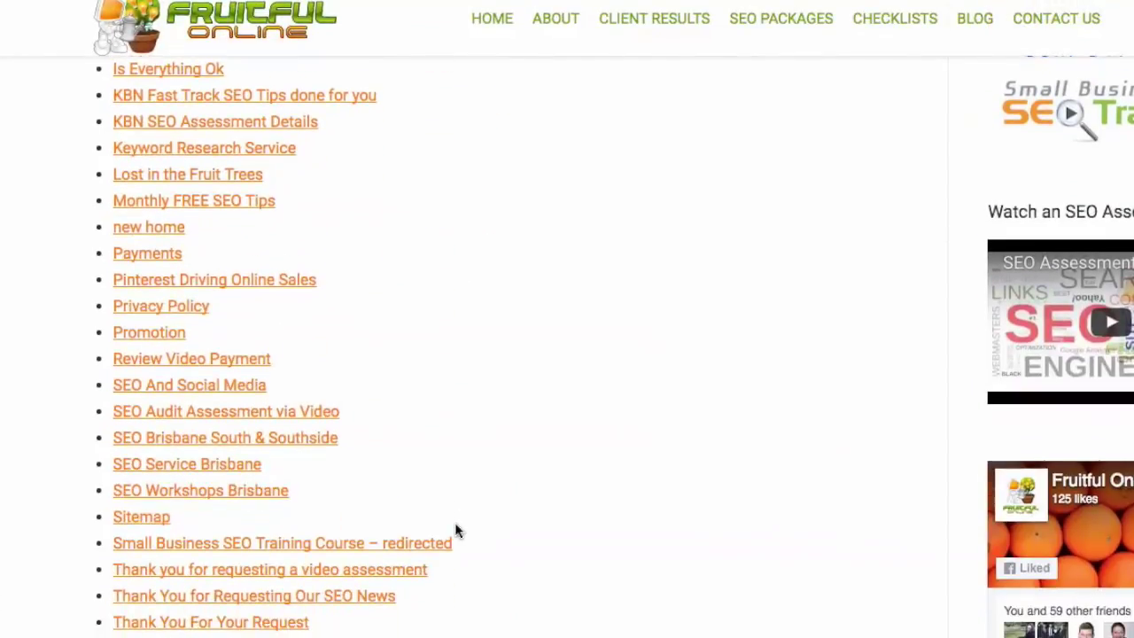
pyautogui.scroll(-2, 456, 528)
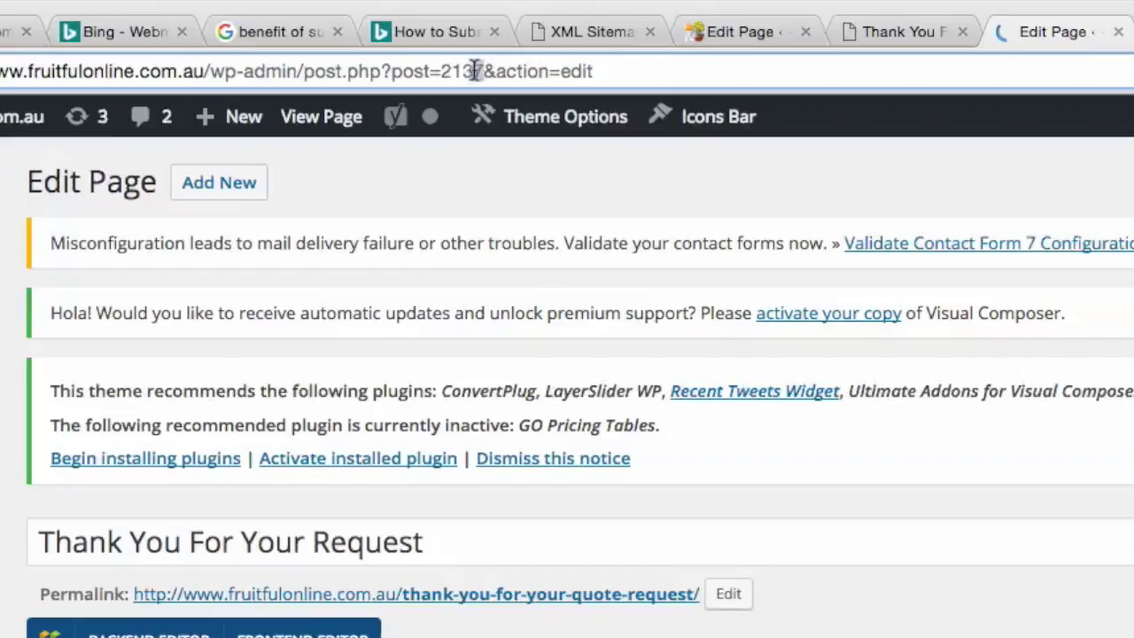
# Step: Copy ID 2137, reload the Sitemap editor (post 202475), and append ,2137 after 816 in exclude
pyautogui.moveTo(481, 70); pyautogui.dragTo(442, 70)
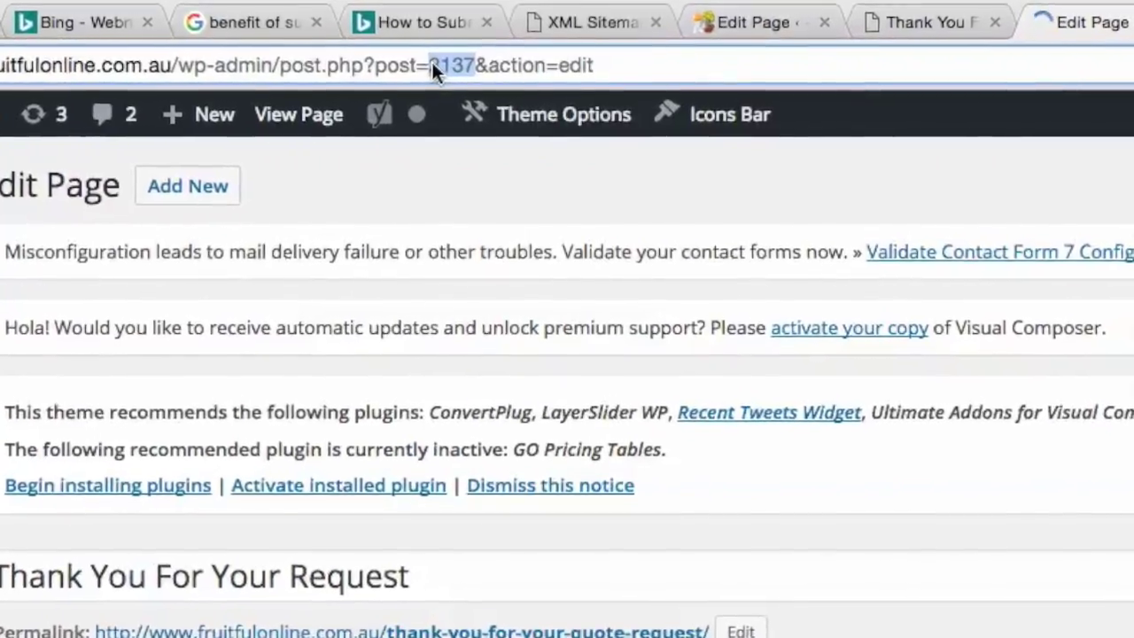
pyautogui.write('202475')
pyautogui.press('Return')
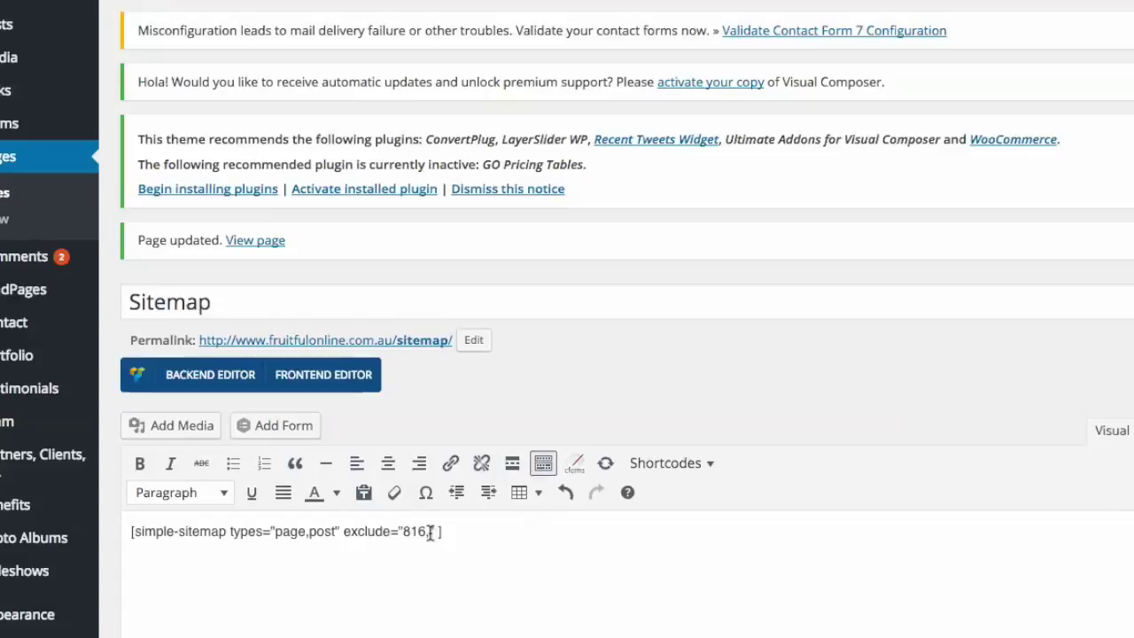
pyautogui.click(429, 532)
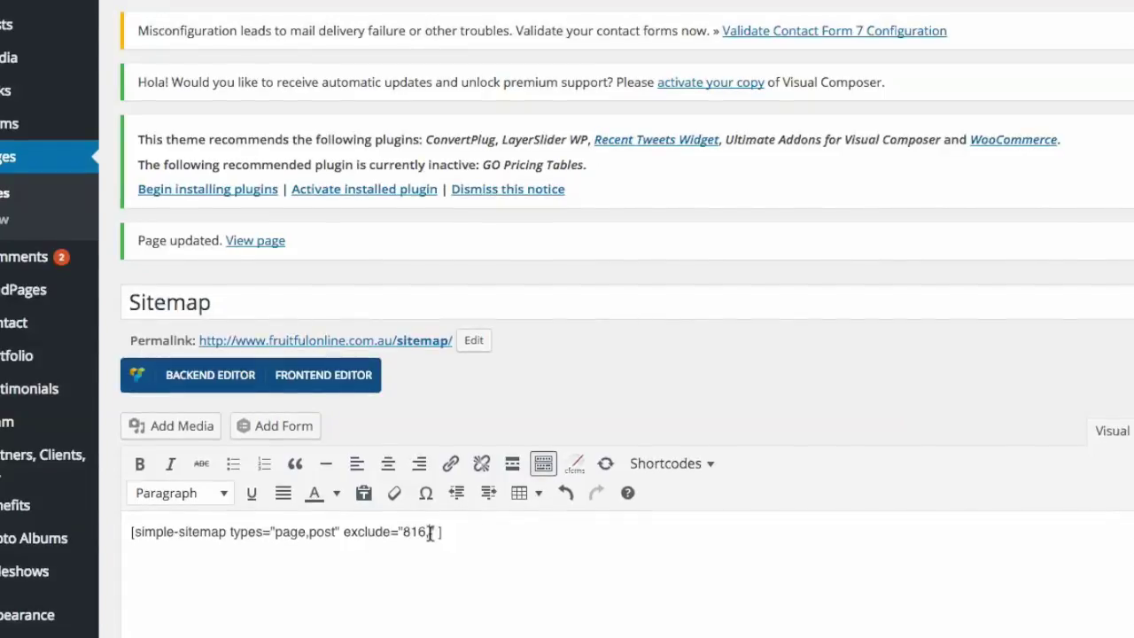
pyautogui.write(',2137')
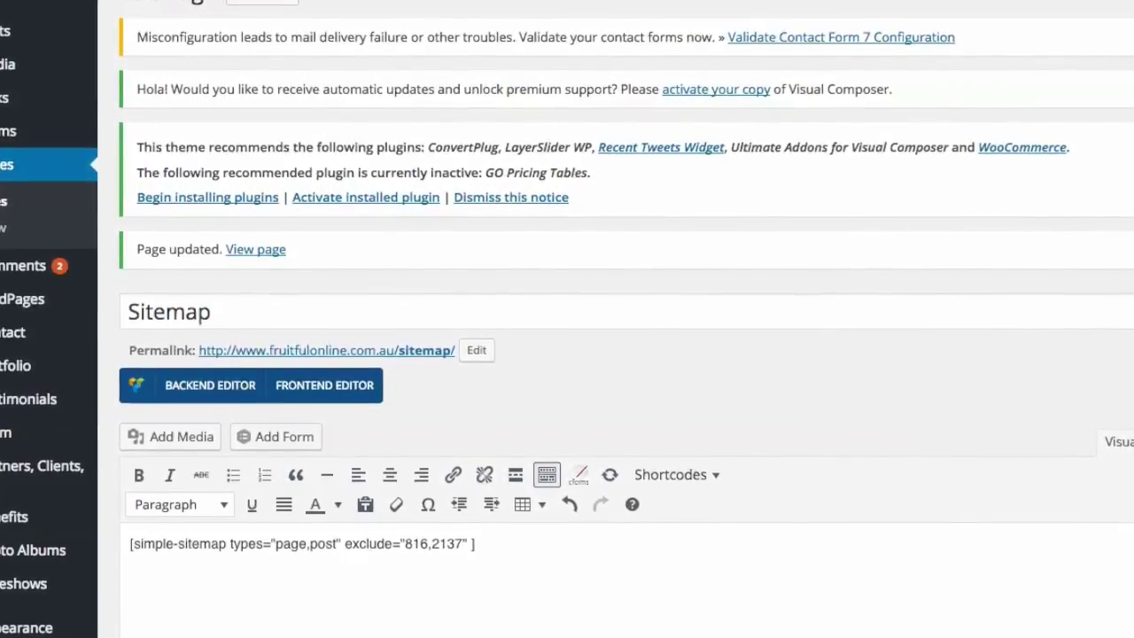
# Step: Paste thank-you IDs 200917, 200990, 202404, 2970 and 202196 into the exclude list
pyautogui.write(', 200917,200990, 2137, 202404,2970,202196')
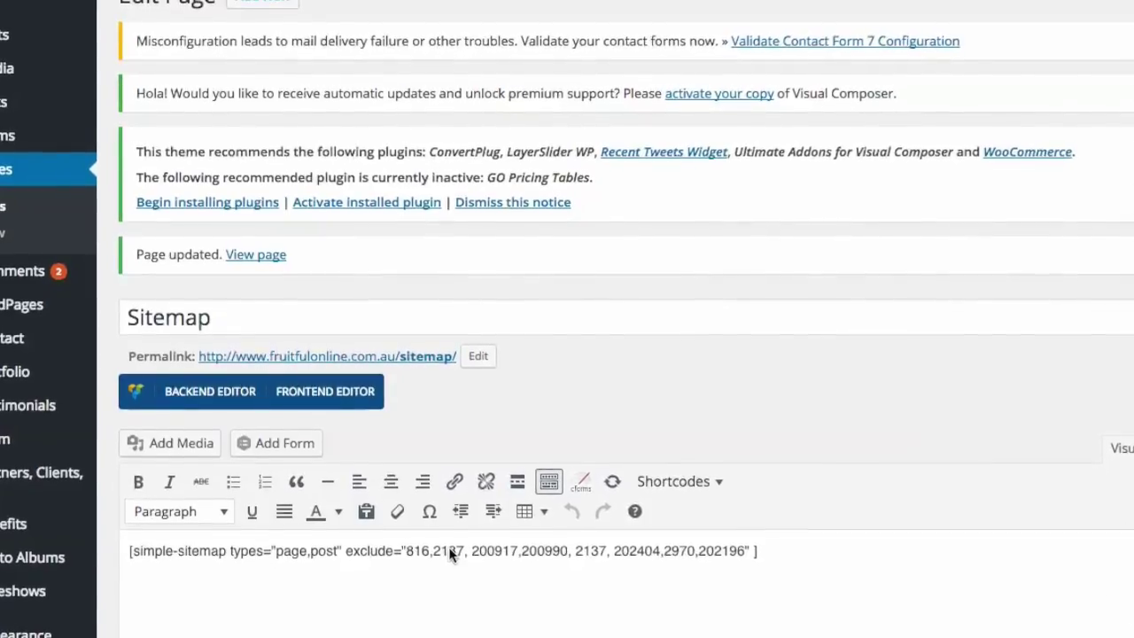